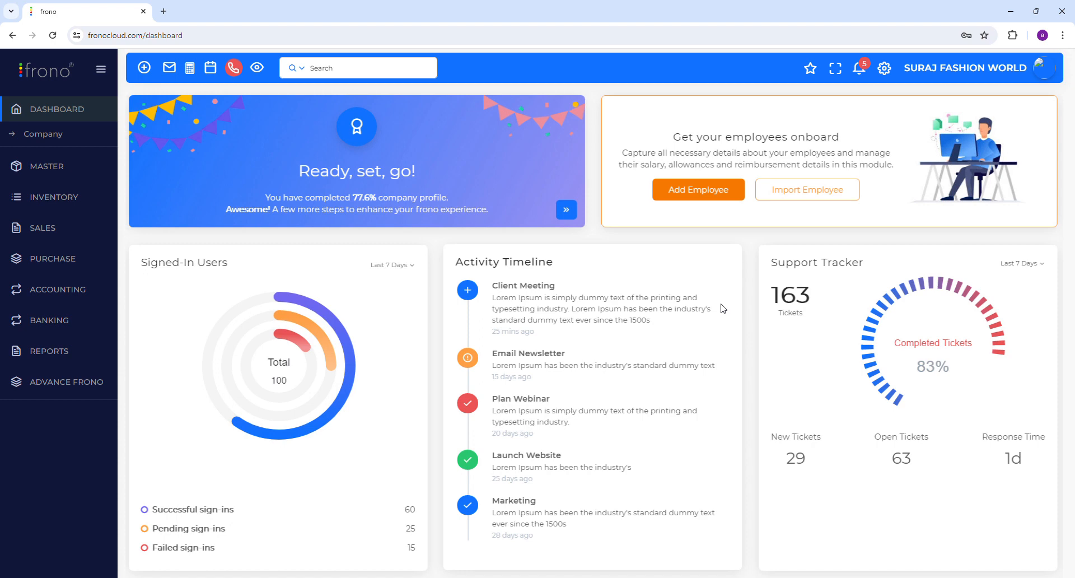
Start a new sales invoice and select the Mumbai customer marked with a P
click(60, 235)
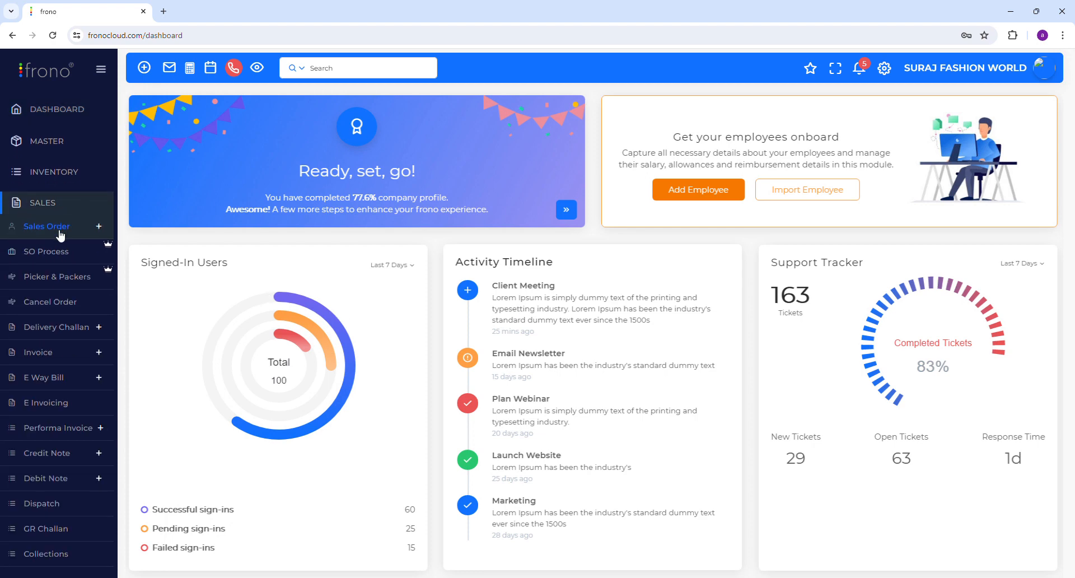
click(41, 356)
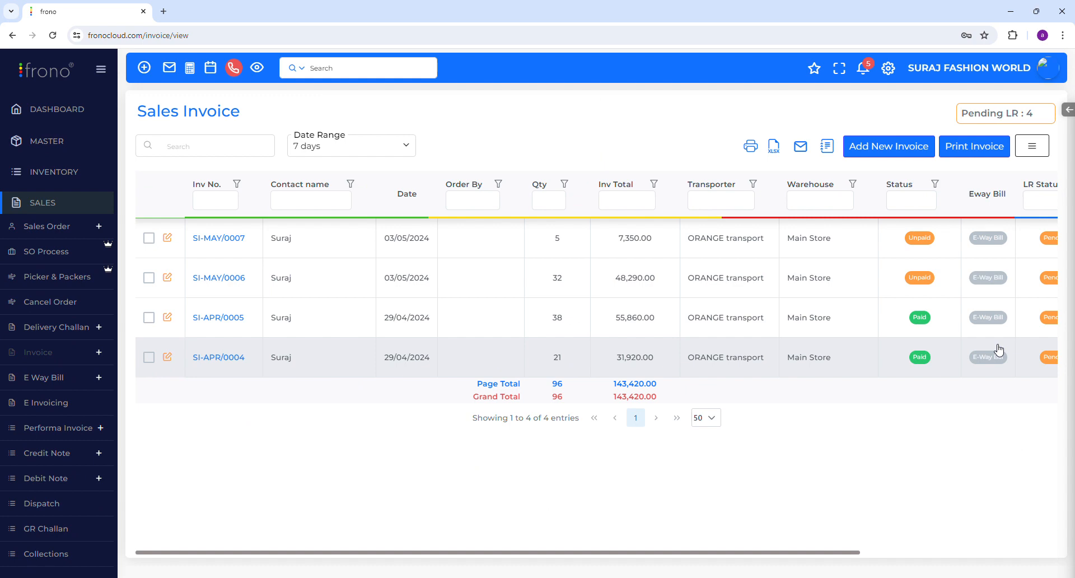
click(903, 148)
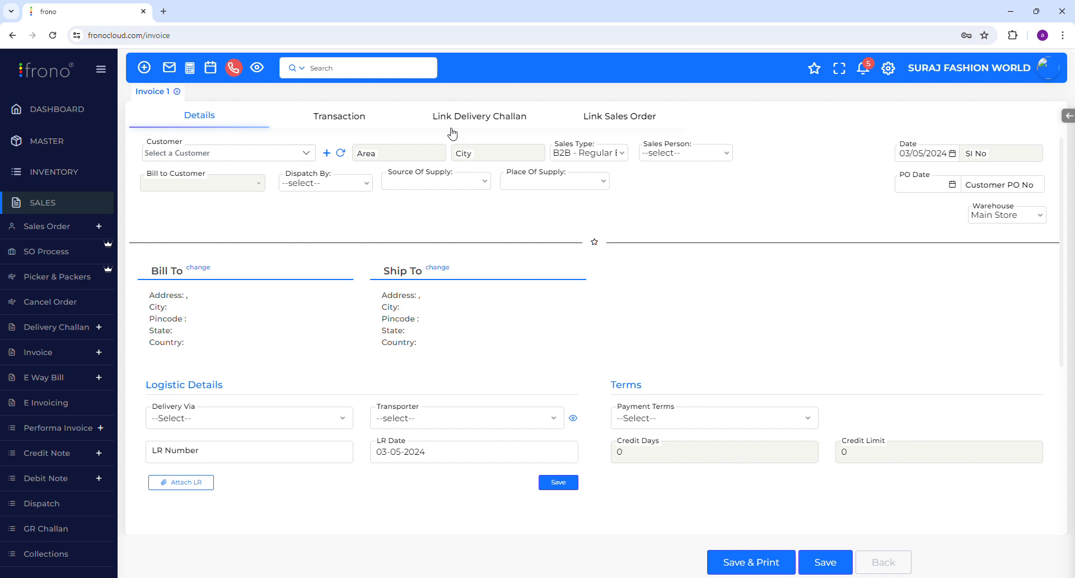
click(297, 156)
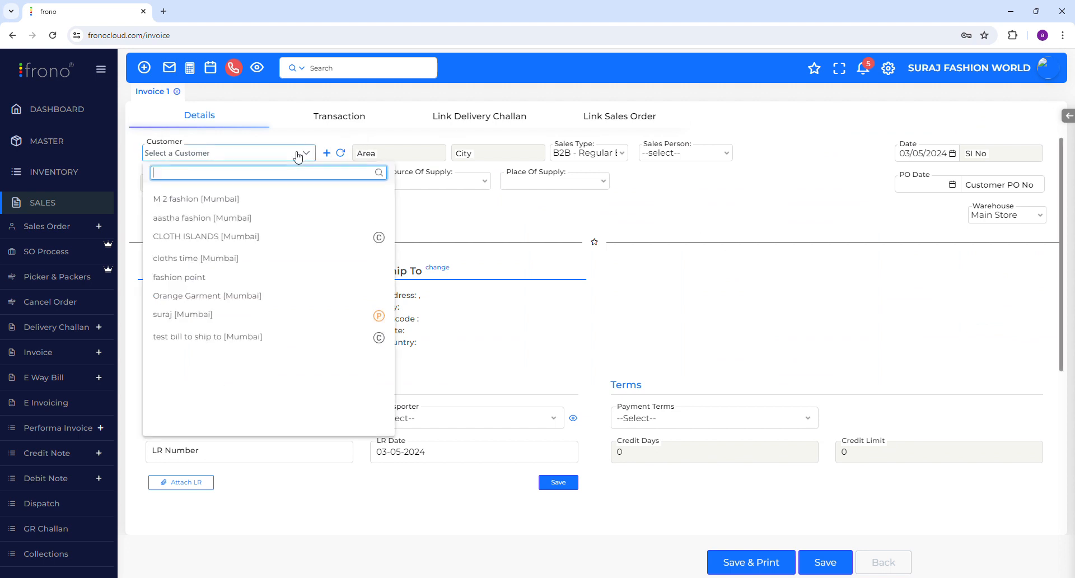
click(177, 315)
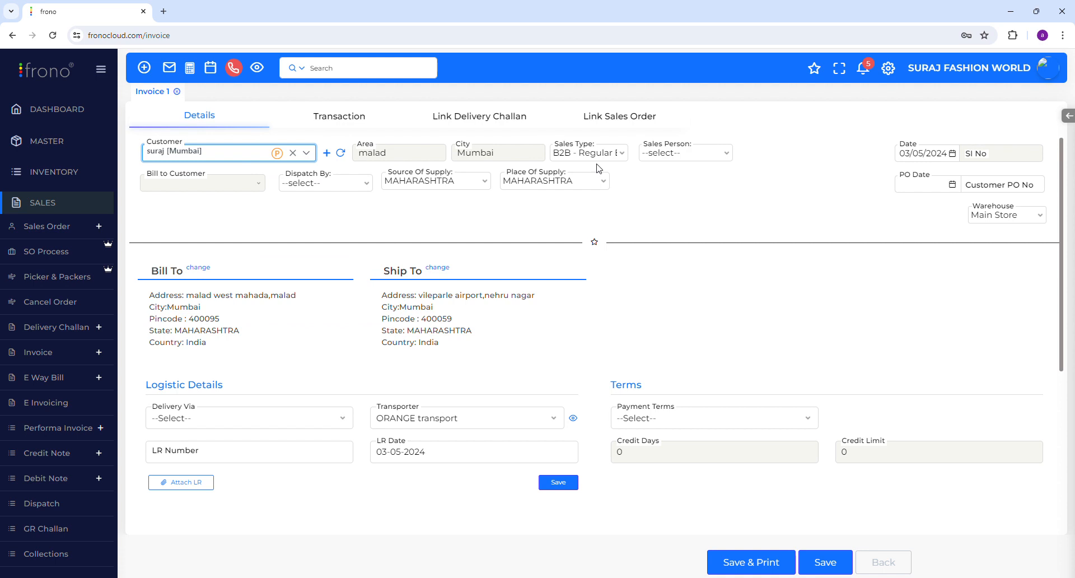
Assign the sales person and the dispatch person in the invoice details
click(699, 158)
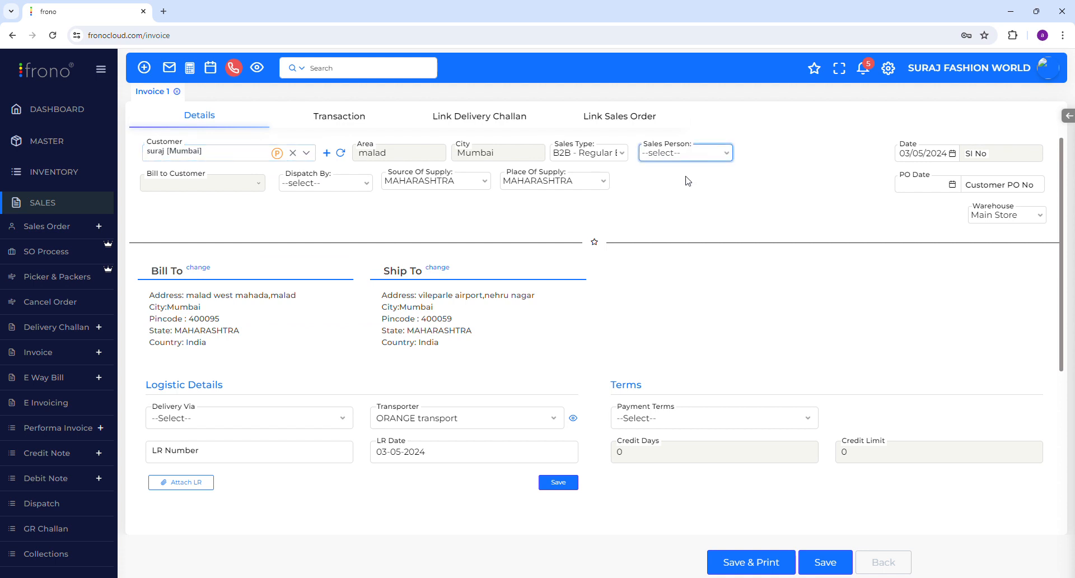
click(688, 180)
click(332, 184)
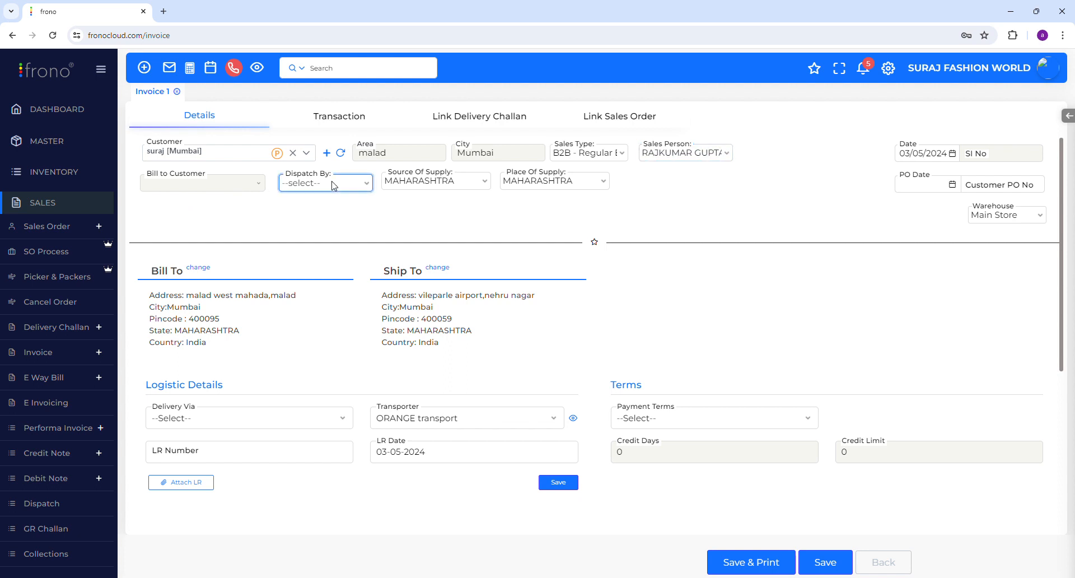
click(334, 217)
Change the invoice's shipping address to the same address as the billing address
click(441, 268)
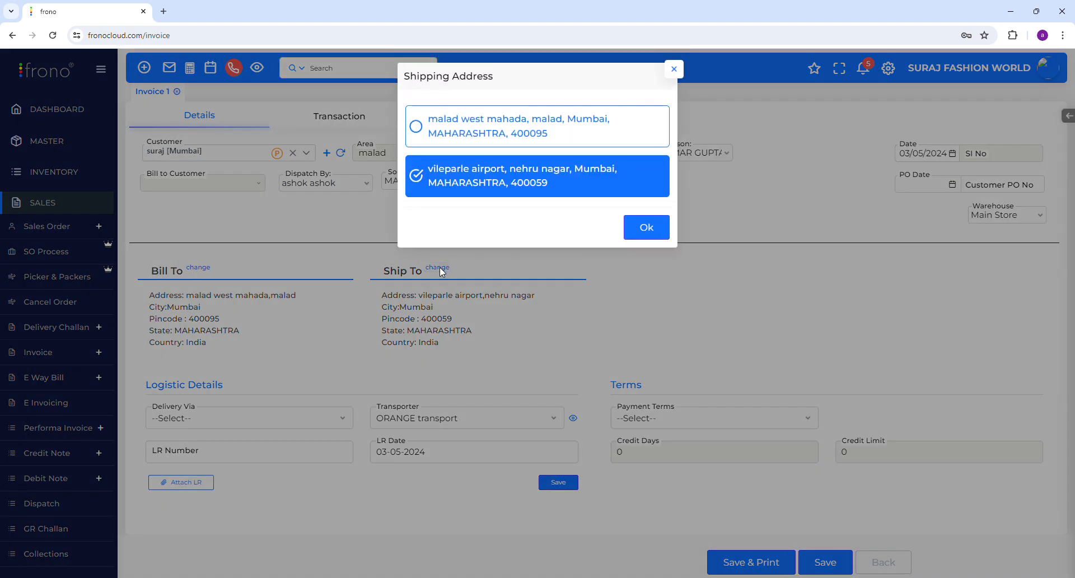
click(422, 132)
click(652, 227)
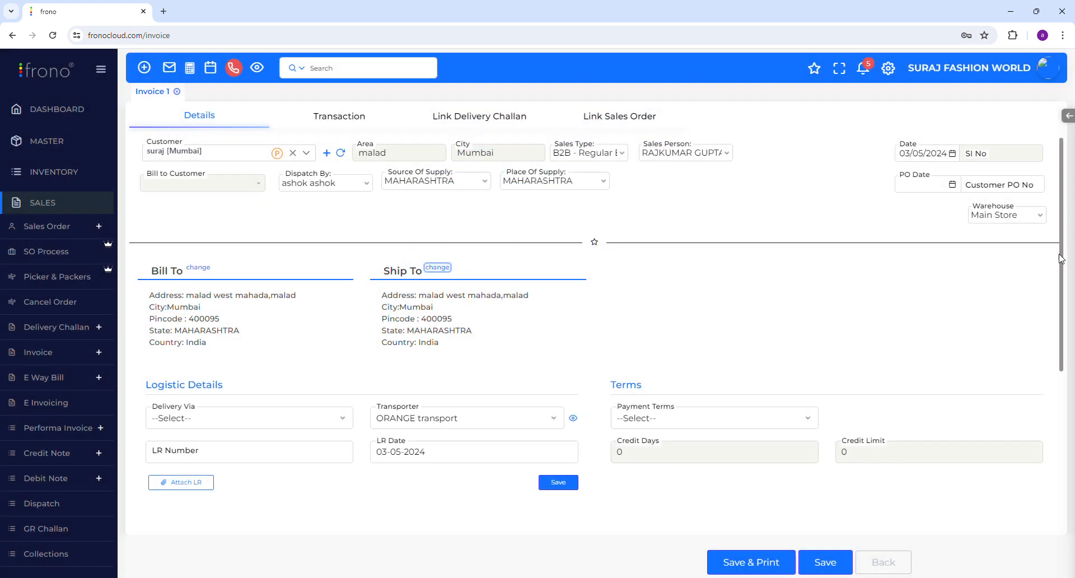
Enter the item shirt in the first row of the invoice's transaction lines
drag(1062, 260, 1058, 337)
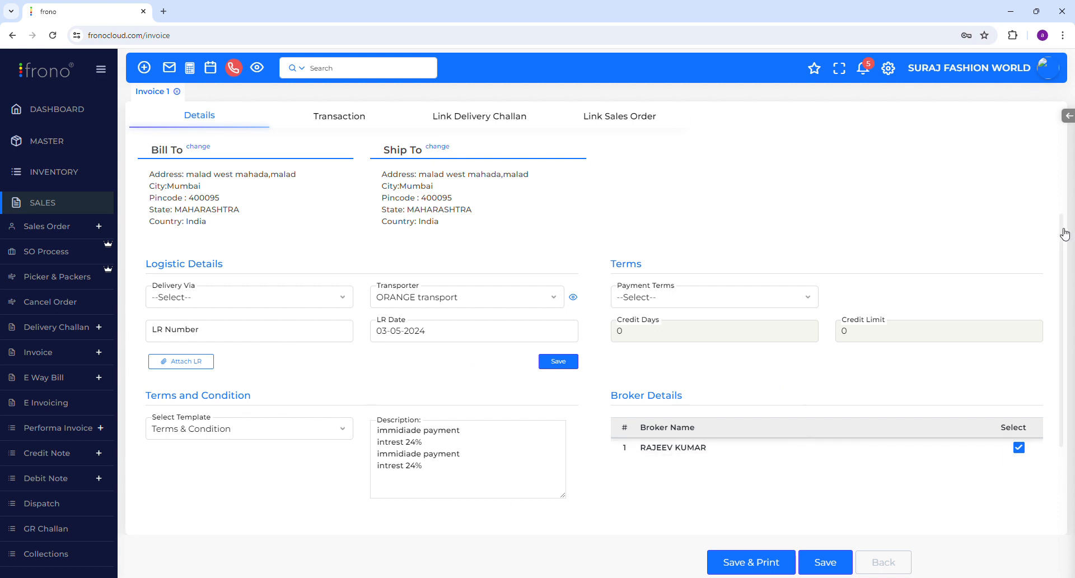
drag(1062, 210, 1047, 303)
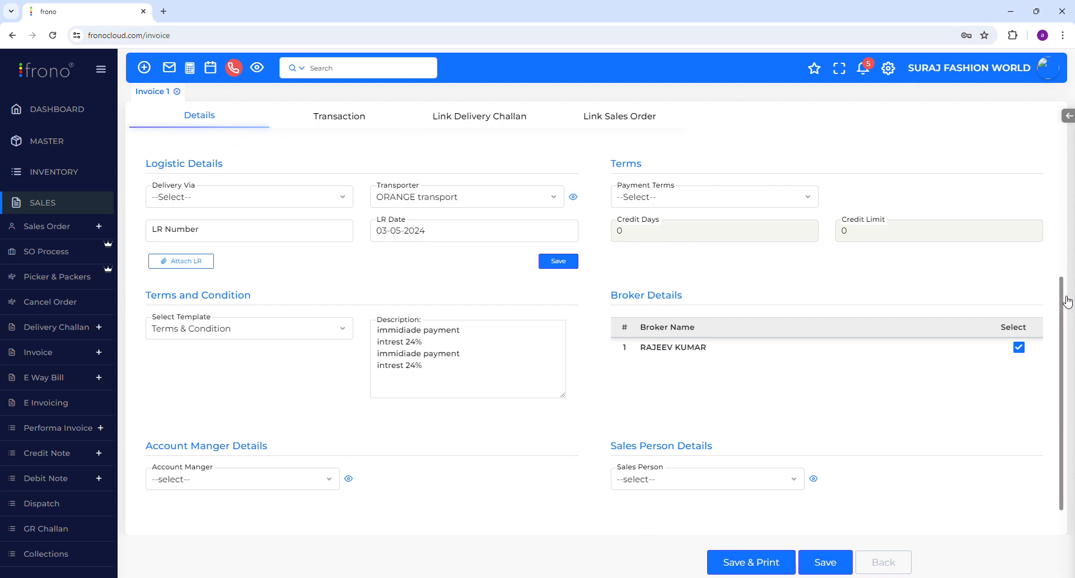
drag(1062, 298, 1055, 121)
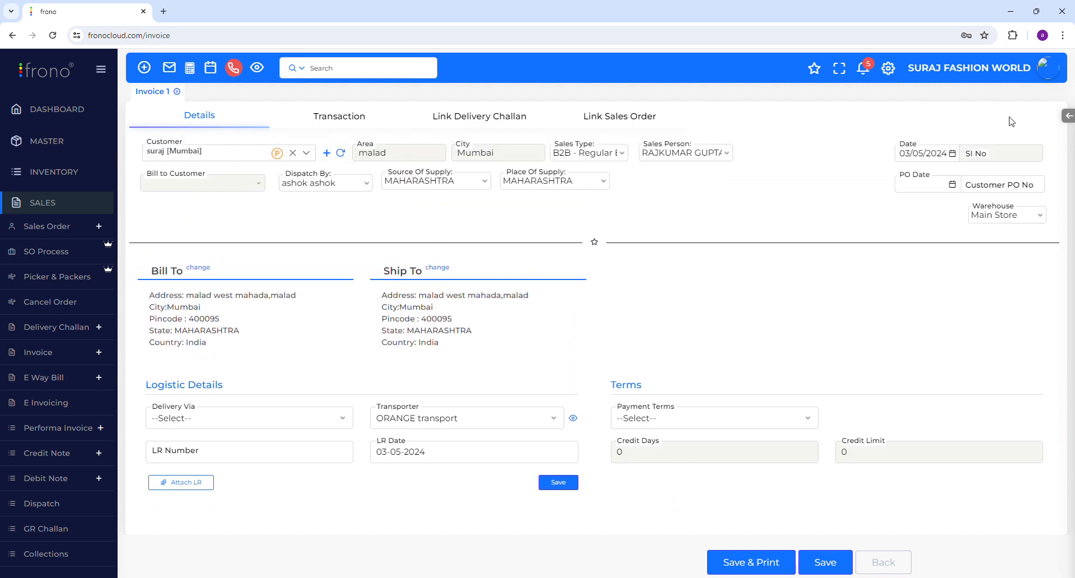
click(358, 122)
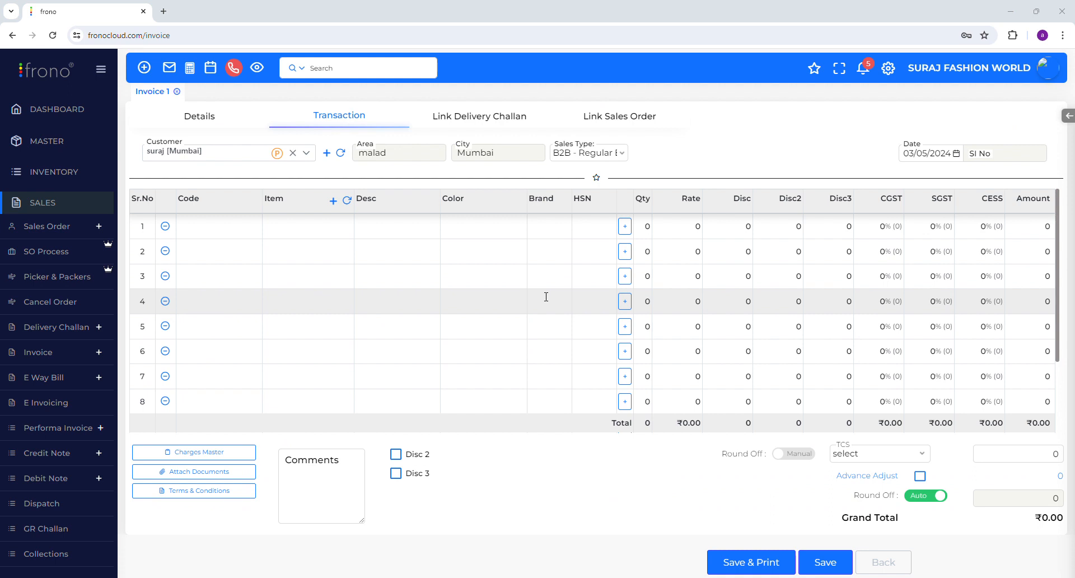
click(302, 227)
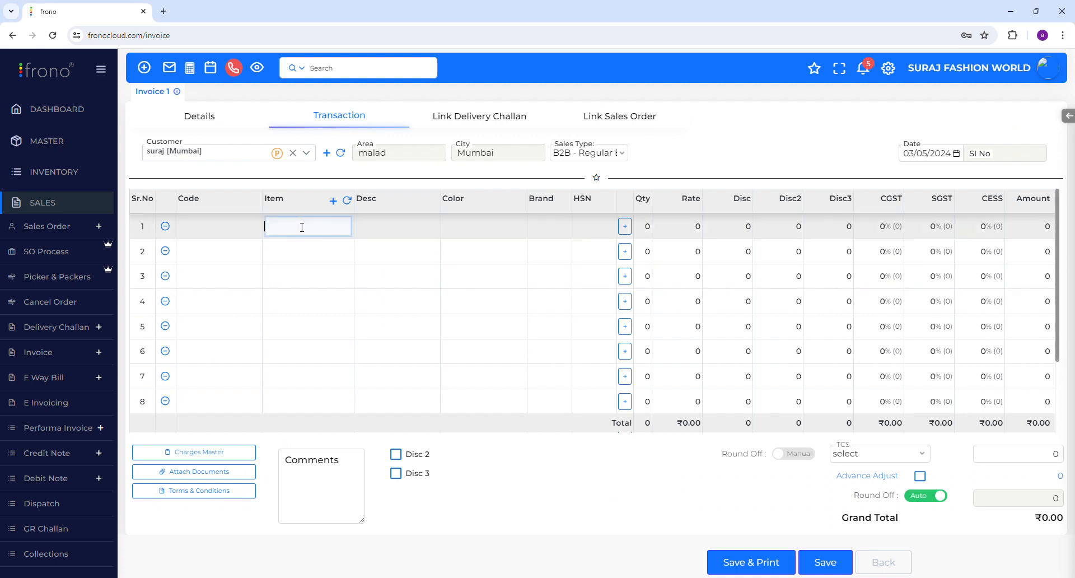
text(shir)
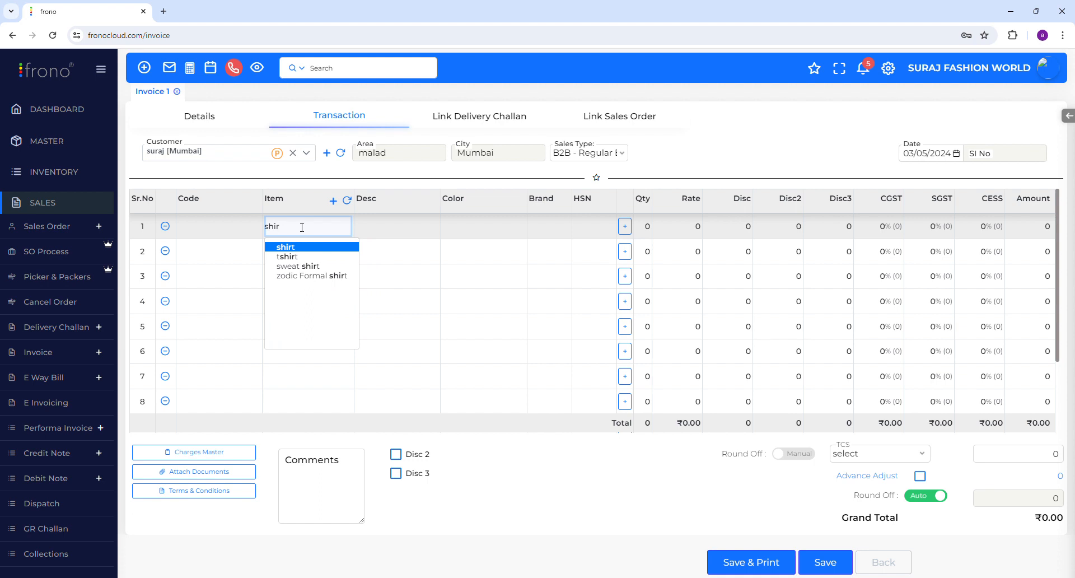
key(Return)
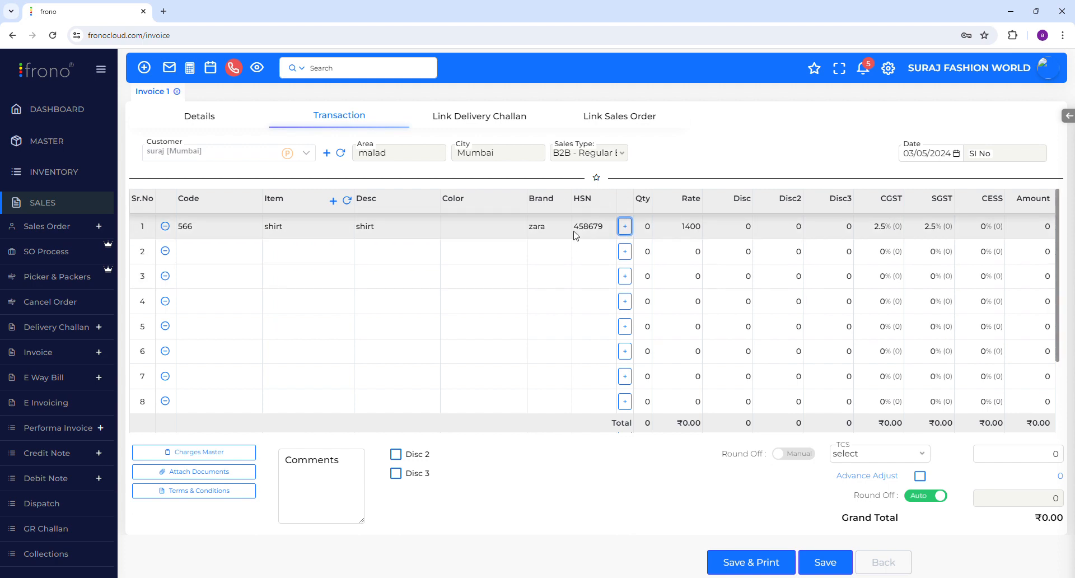
Set the orange shirt's quantity to 1 for every size and add it to the invoice
click(625, 226)
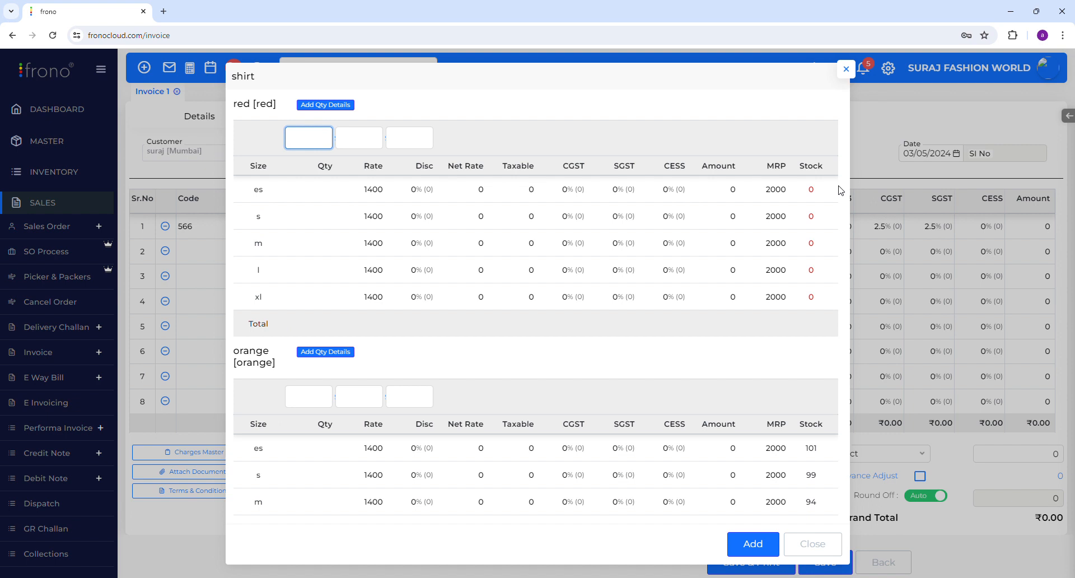
key(Return)
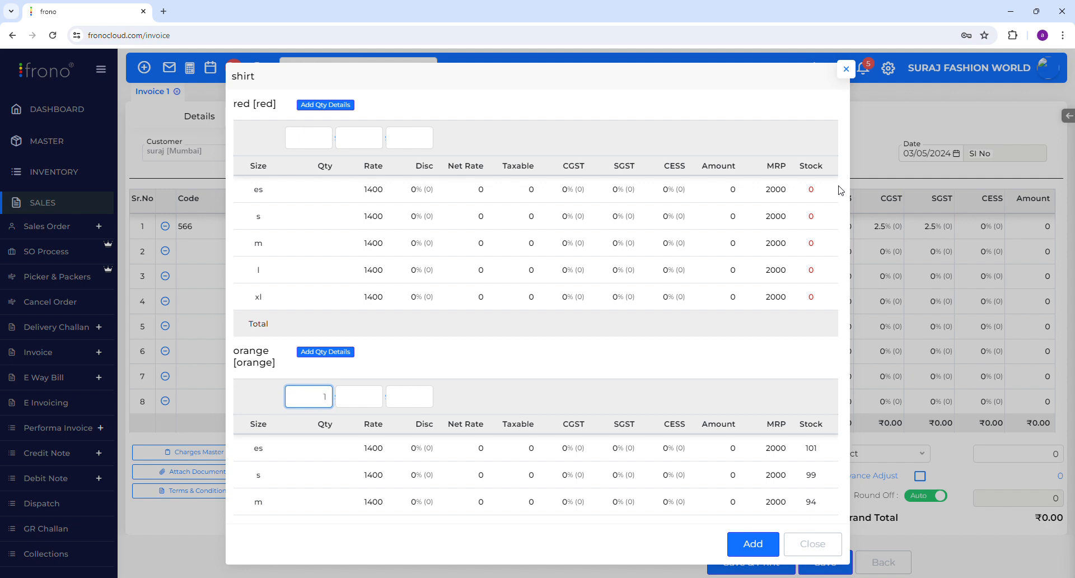
key(Return)
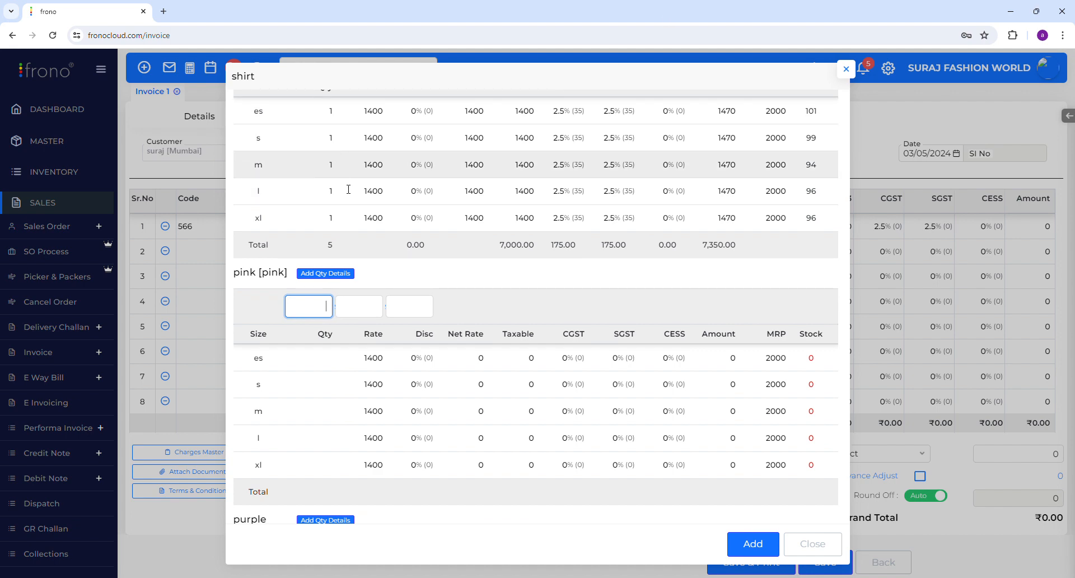
click(764, 545)
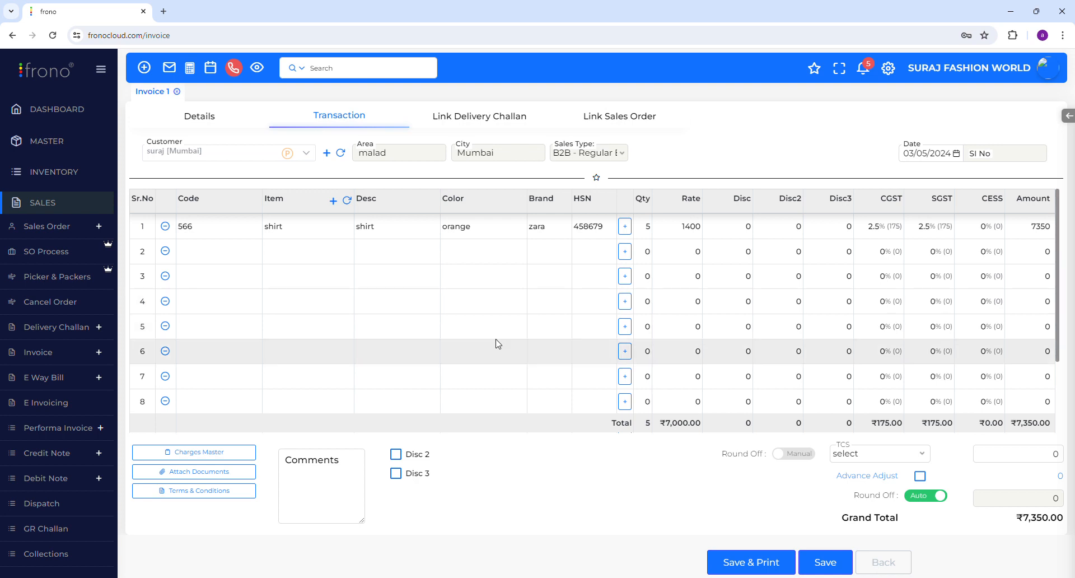
click(283, 263)
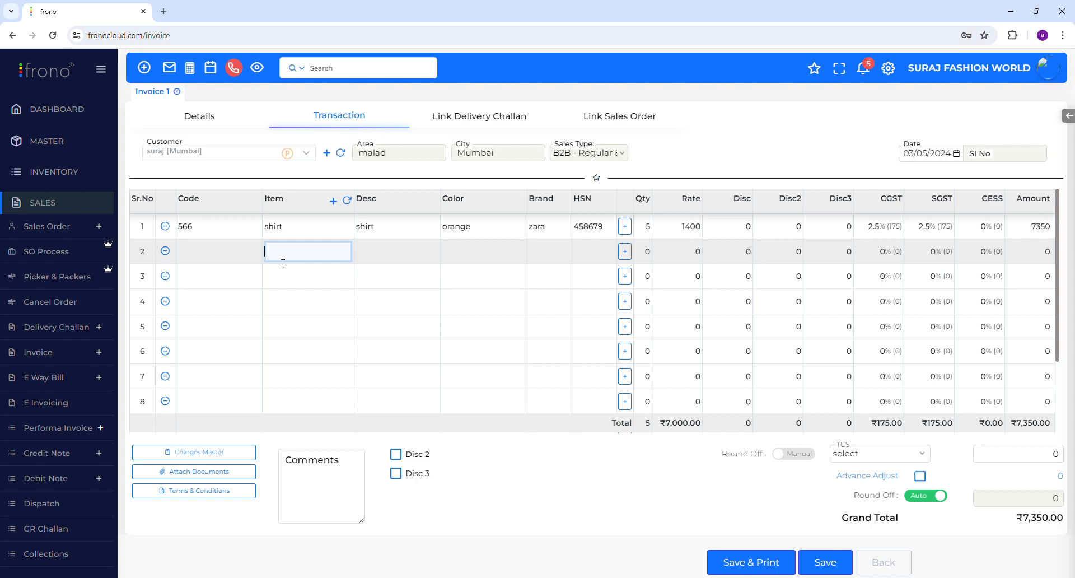
text(jean)
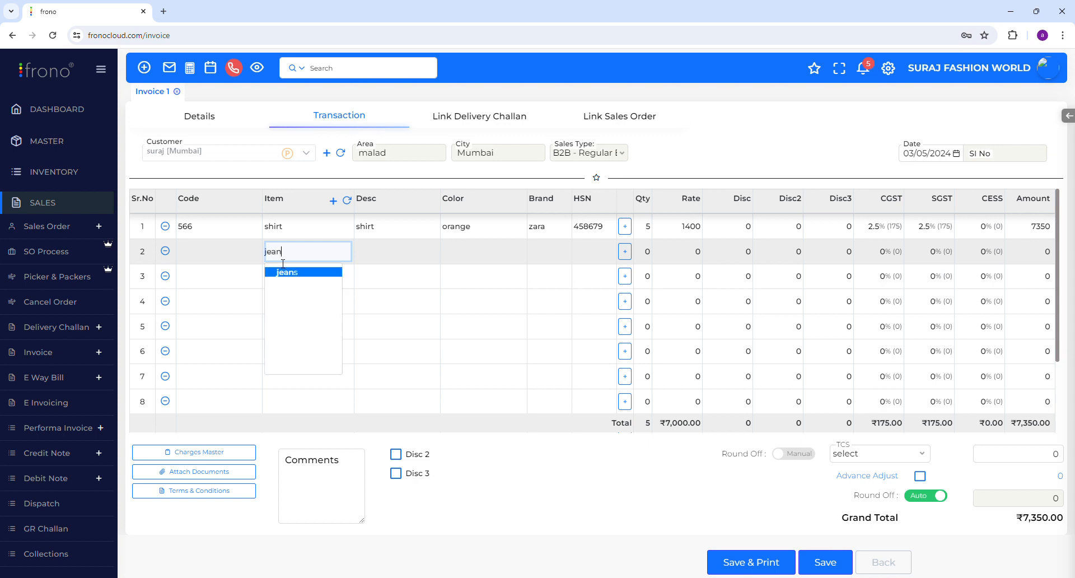
key(Return)
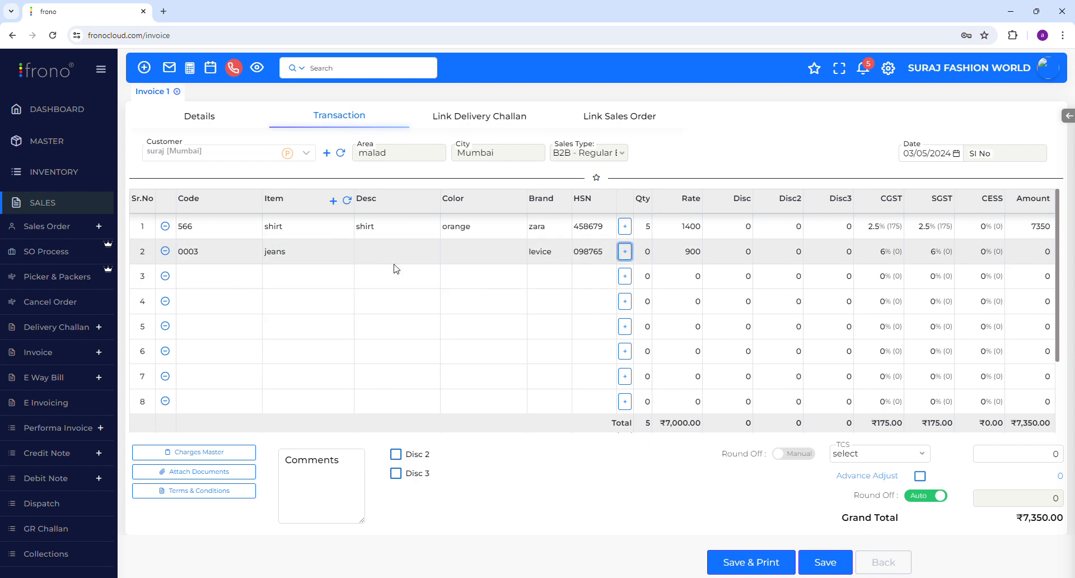
click(170, 252)
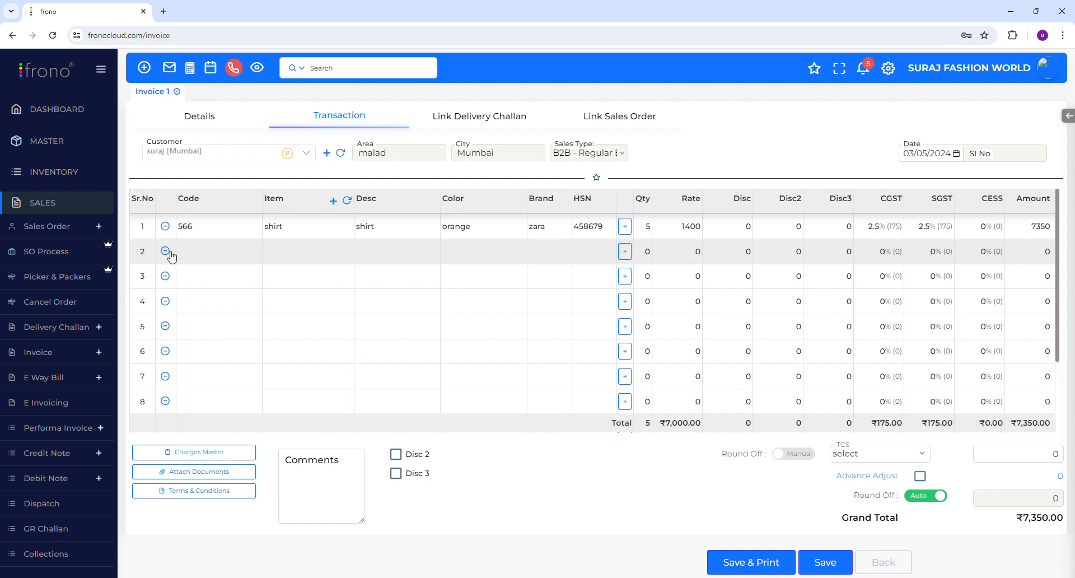
Add the item hoody in the second row with a quantity of 1 for every size in black
click(311, 259)
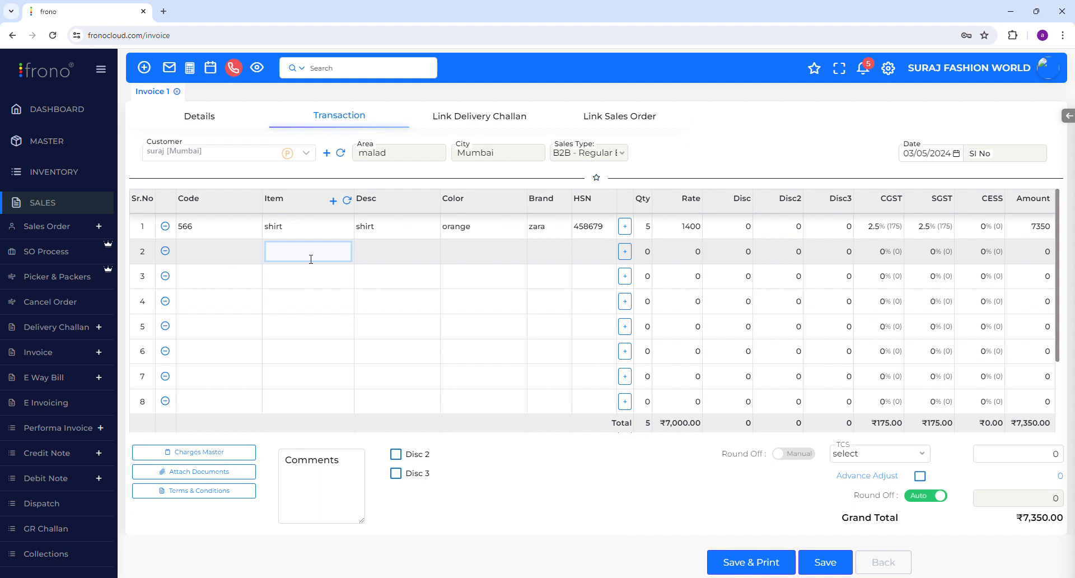
text(hoody)
key(Return)
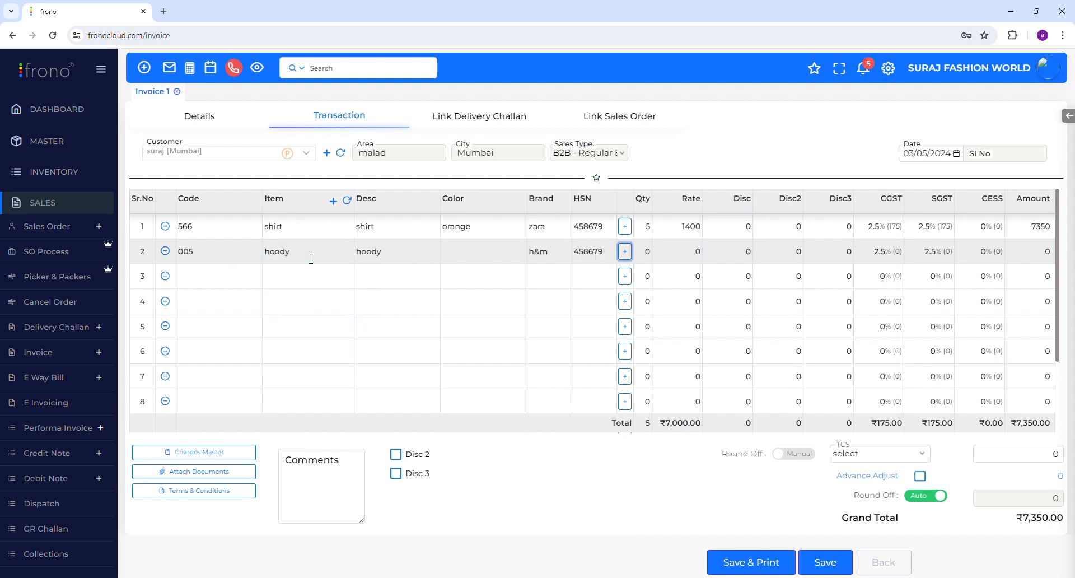
click(625, 253)
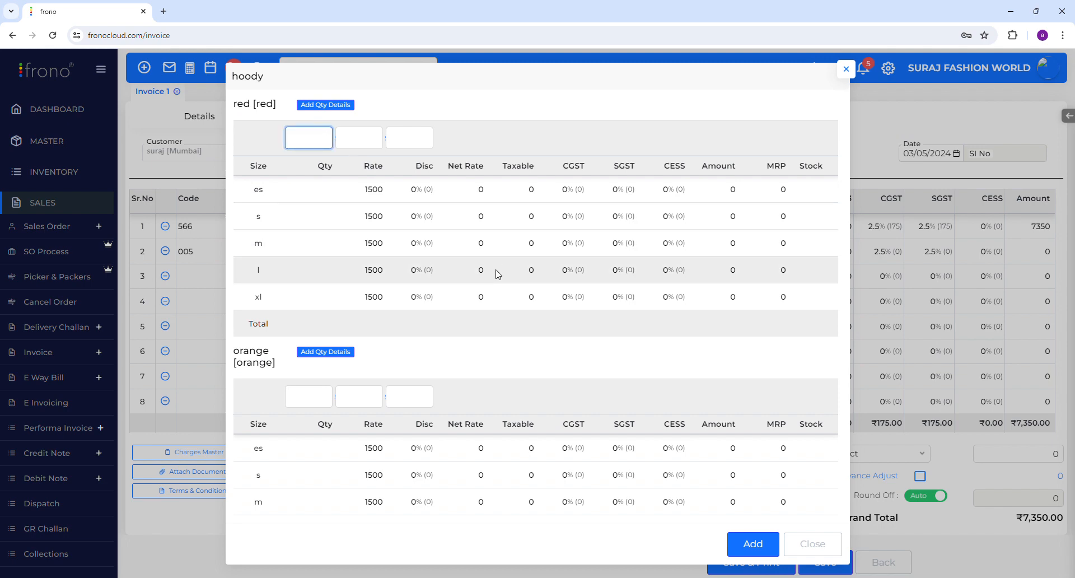
key(Return)
key(Return)
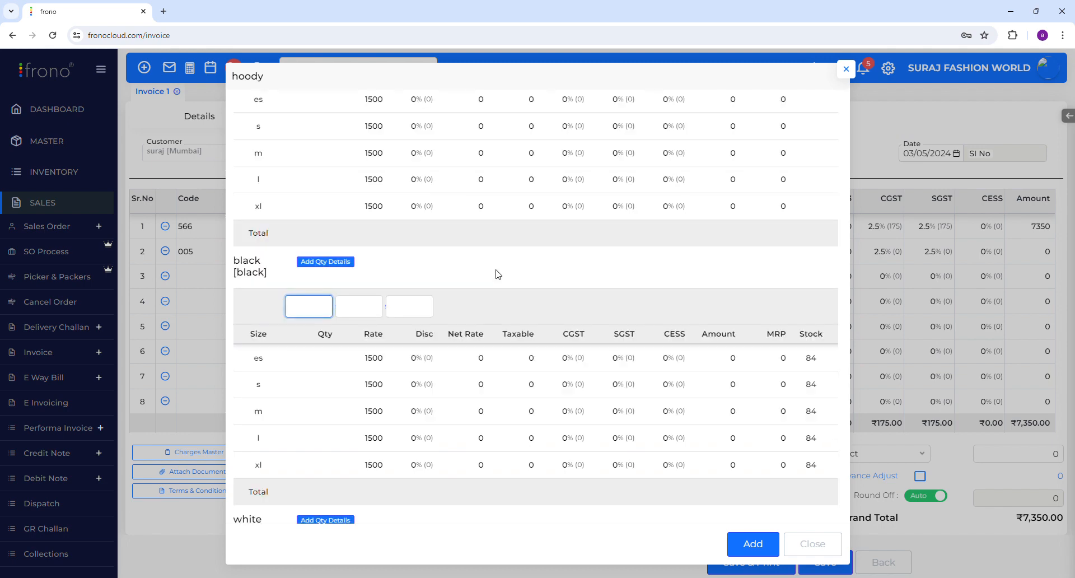
key(Return)
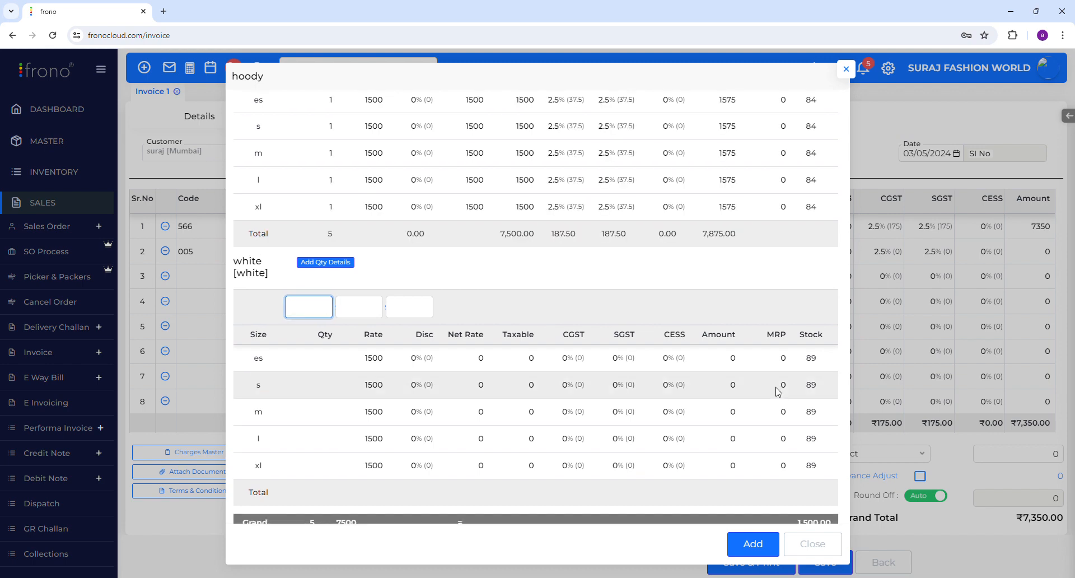
click(772, 544)
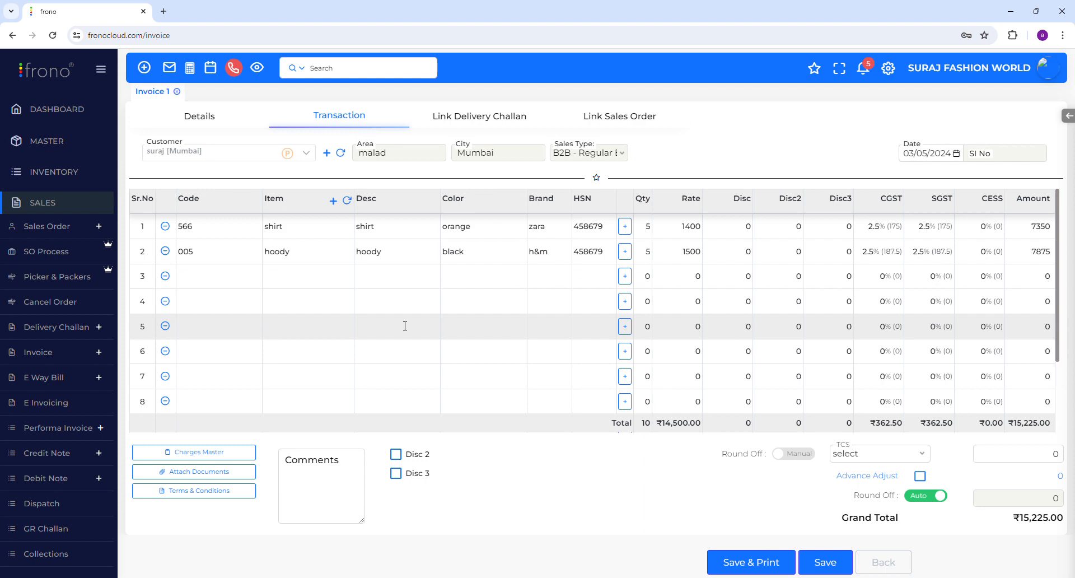
Add the other charges entry from the Charges Master to the invoice with a rate of 200
click(215, 454)
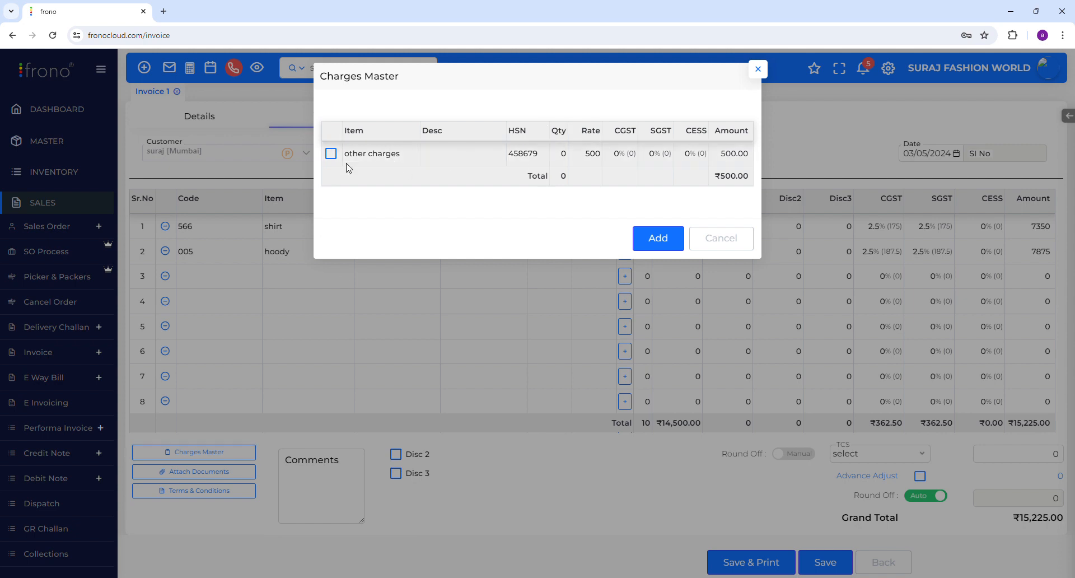
click(333, 155)
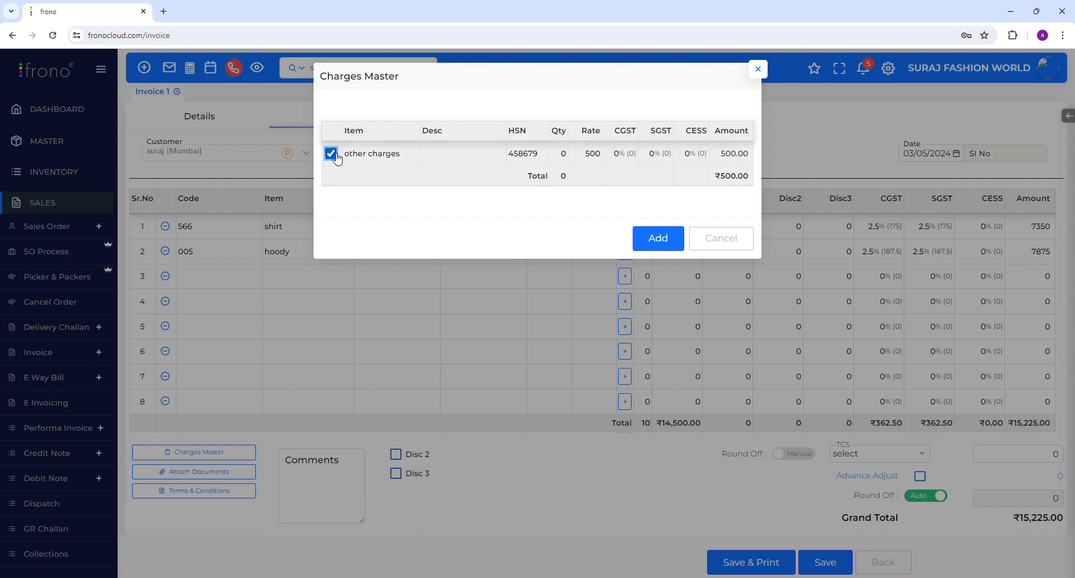
click(588, 162)
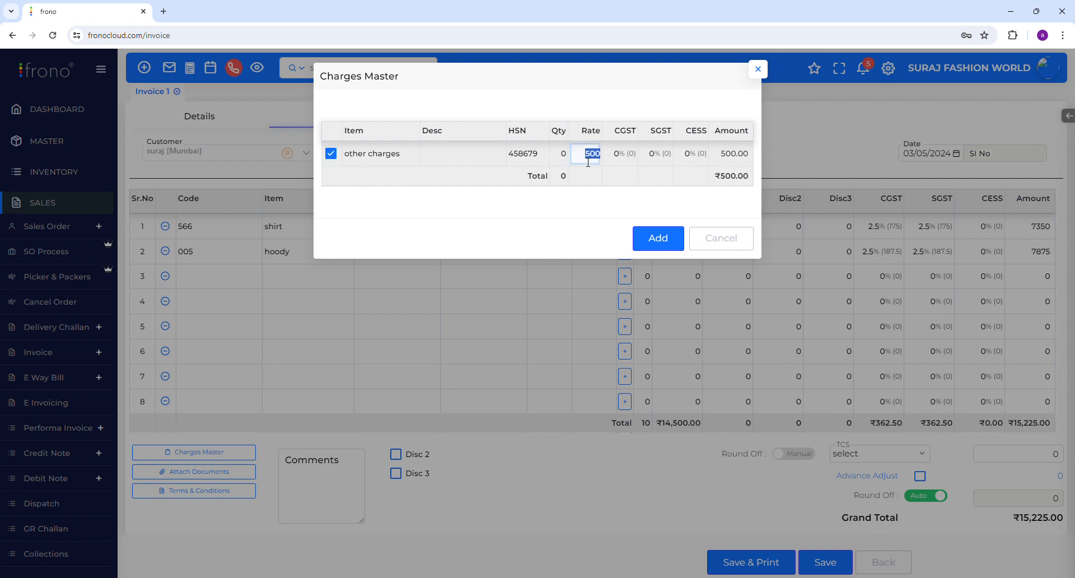
text(200)
click(665, 241)
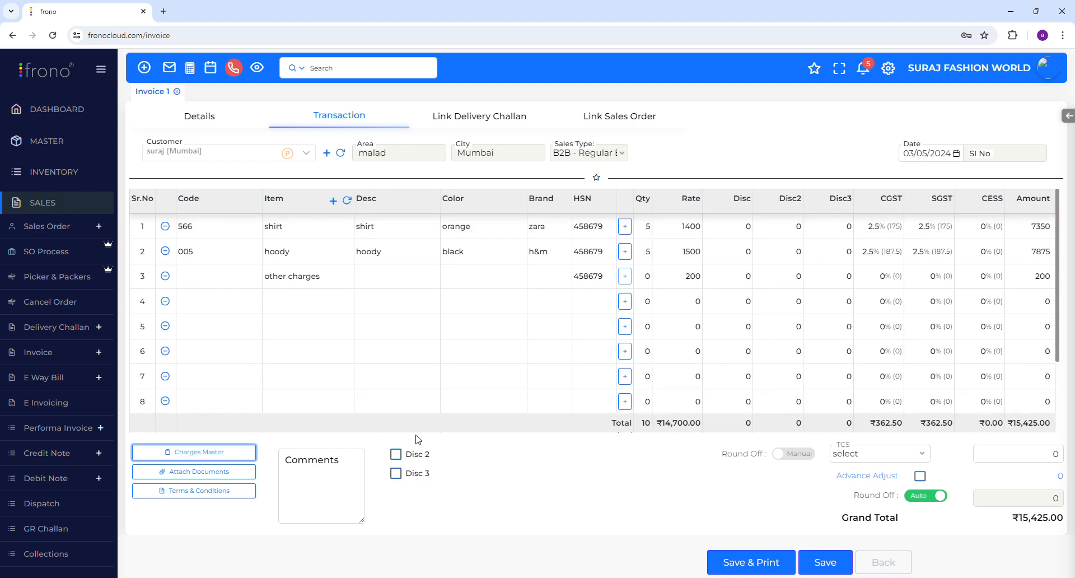
Apply the TCS option 206CCA (1) - 5% to the invoice
click(337, 472)
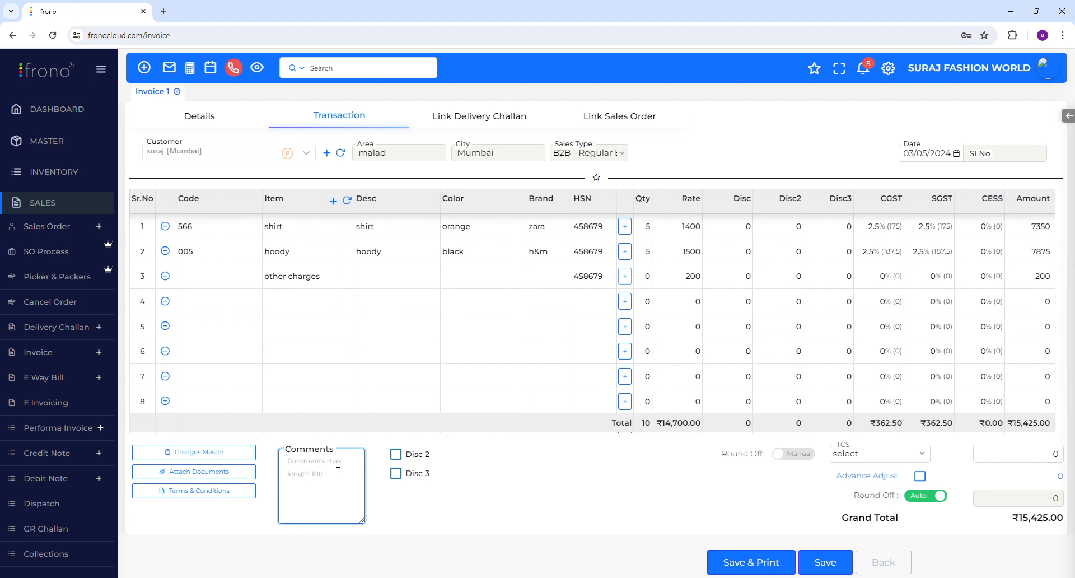
click(859, 455)
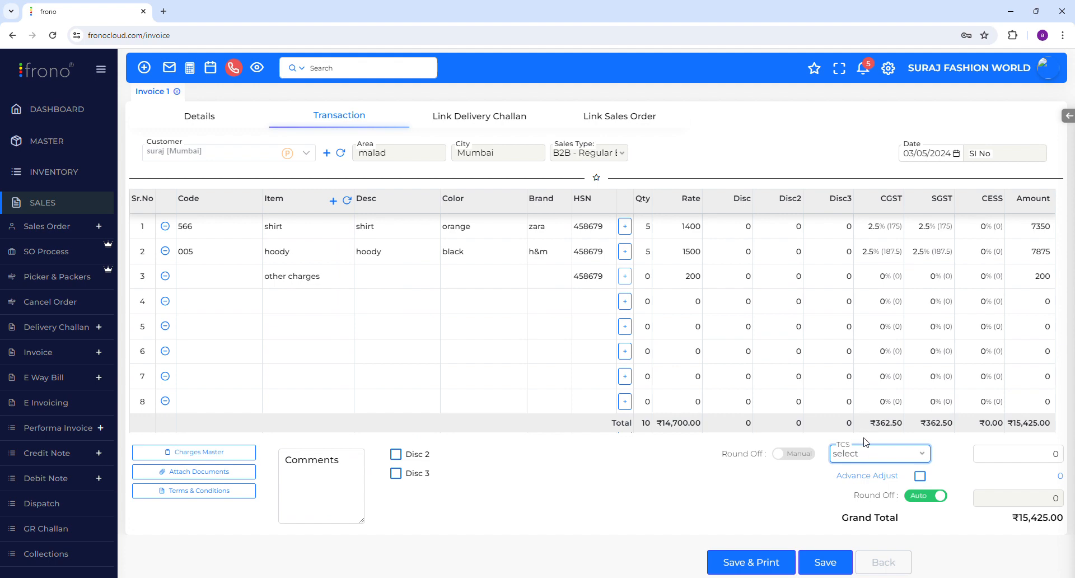
key(Down)
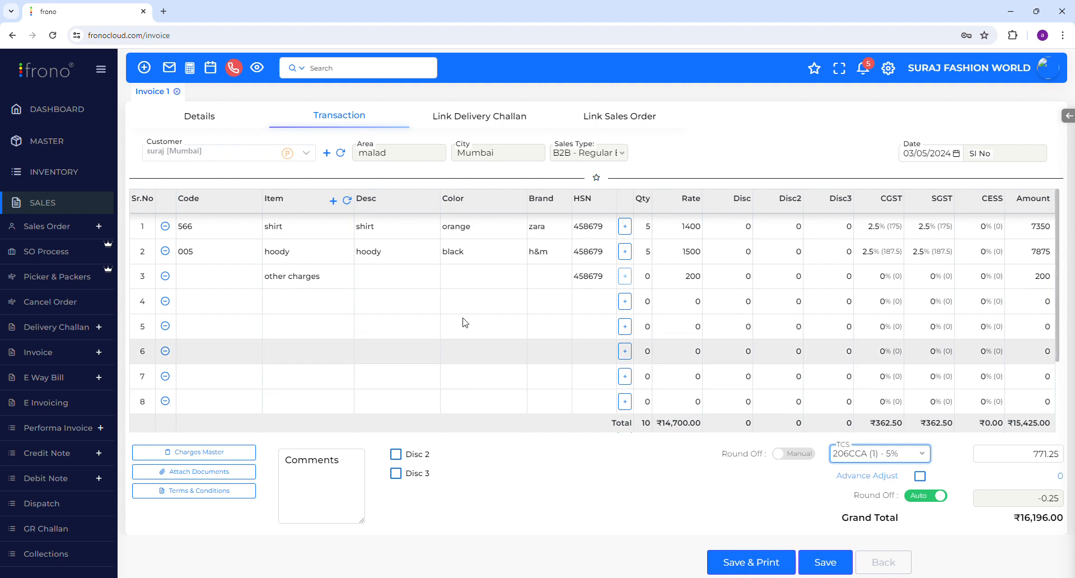
Check the delivery challans from the last 90 days that can be linked to the invoice
click(521, 122)
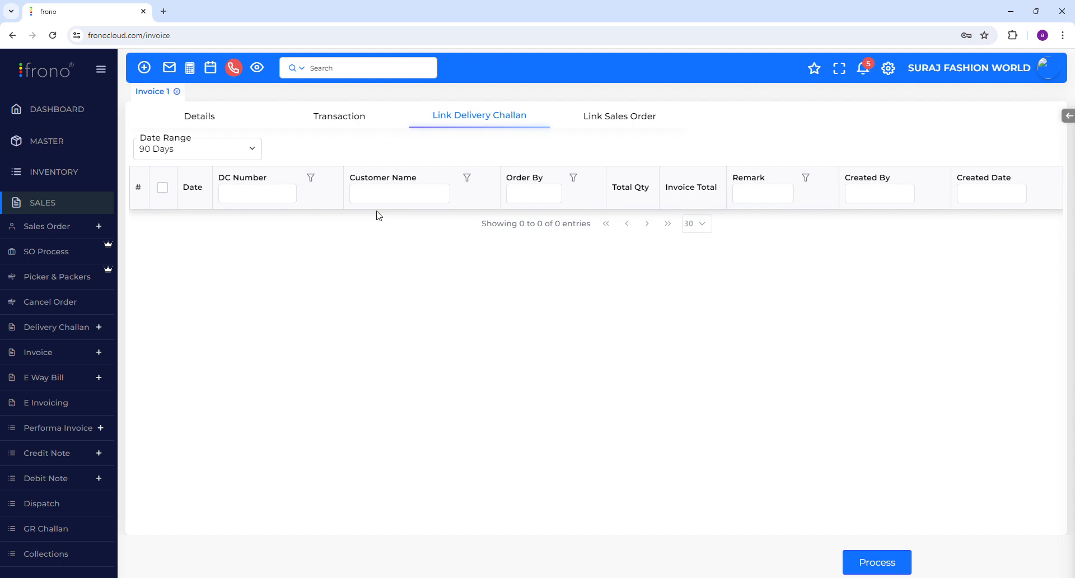
click(163, 189)
Search the last 30 days' pending sales orders for linking and select all in-stock items under the zara brand
click(621, 120)
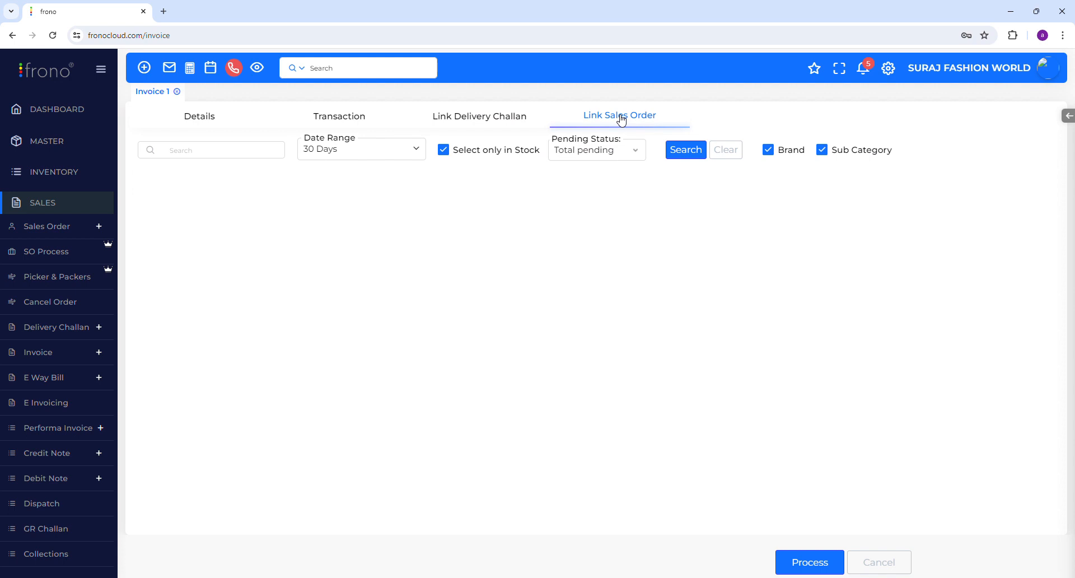
click(693, 151)
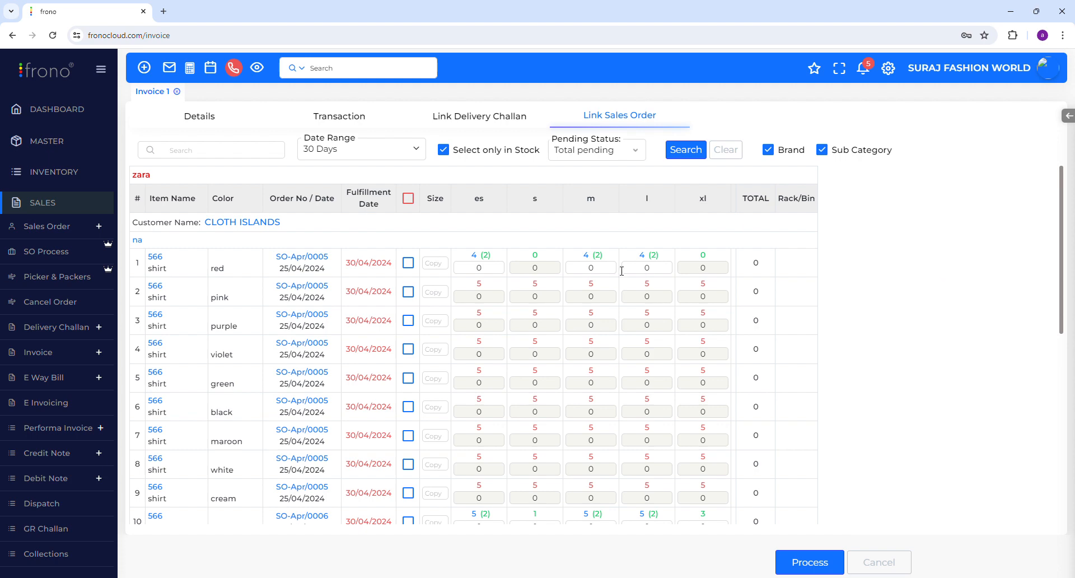
click(409, 263)
click(409, 265)
click(409, 199)
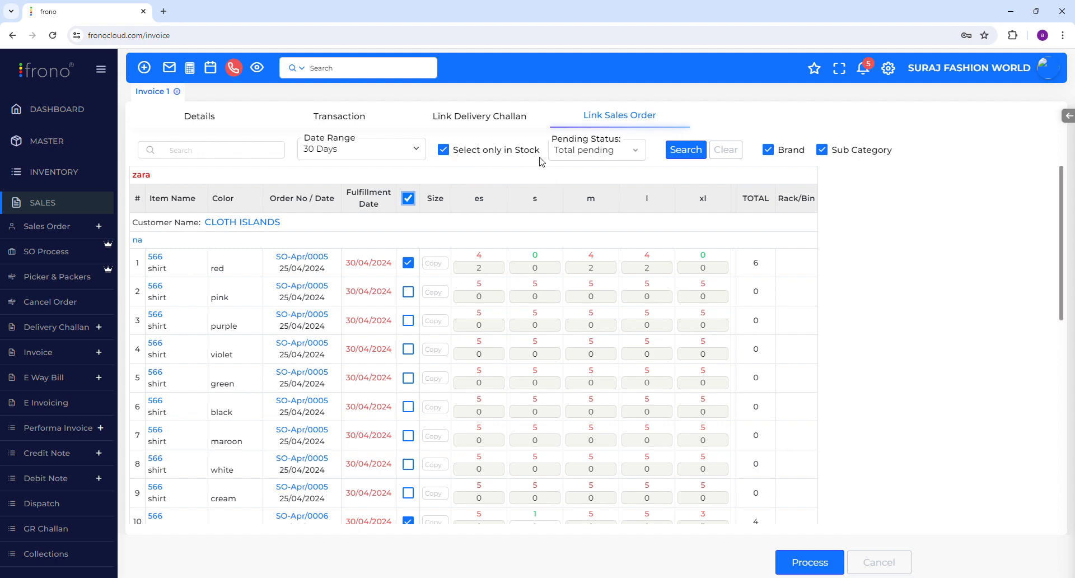
Reset the TCS choice in the invoice's transaction details to the unselected option and save the invoice
click(353, 119)
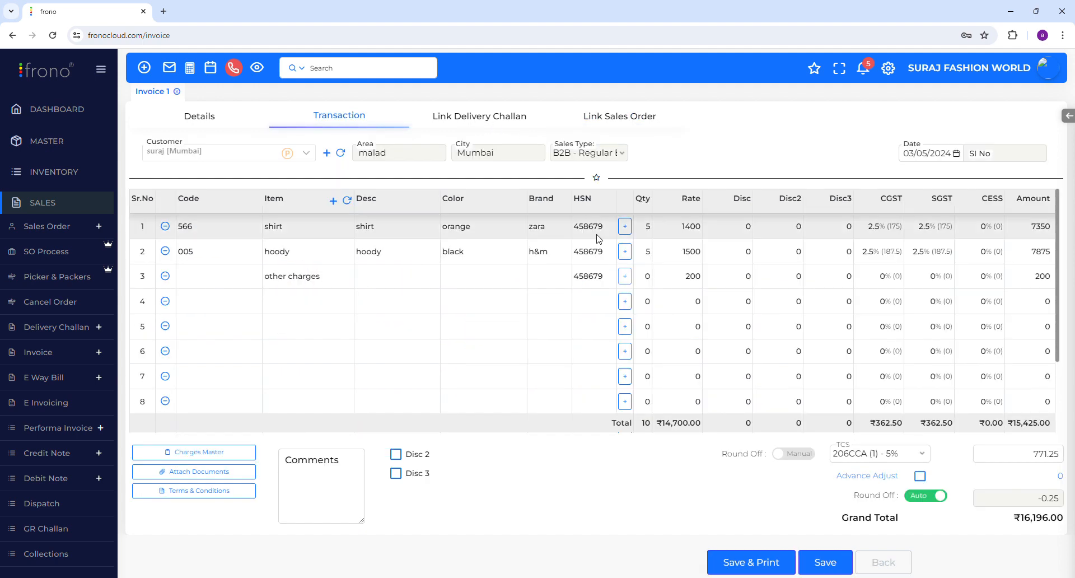
click(830, 566)
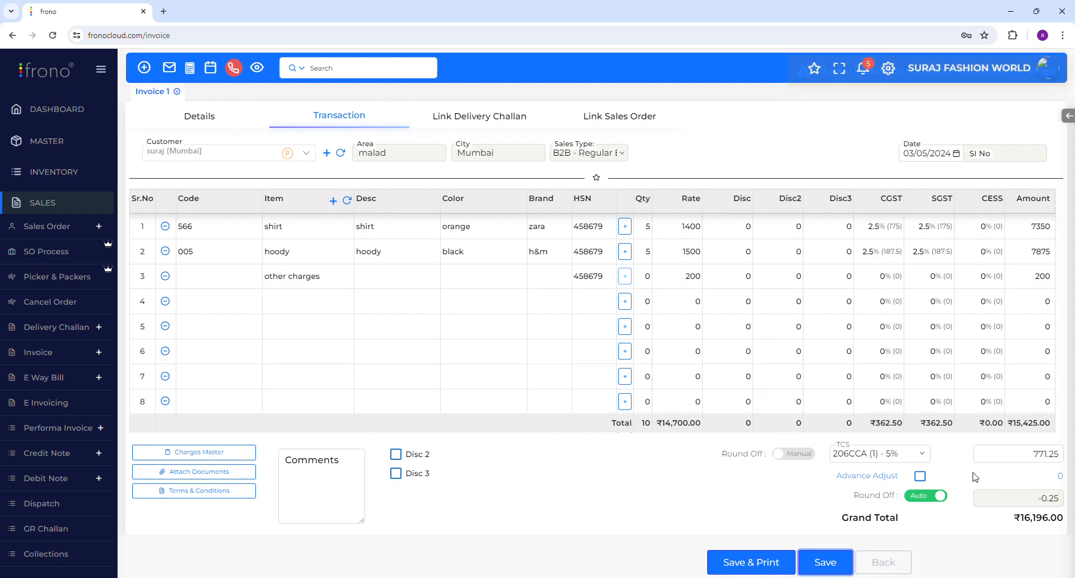
click(919, 456)
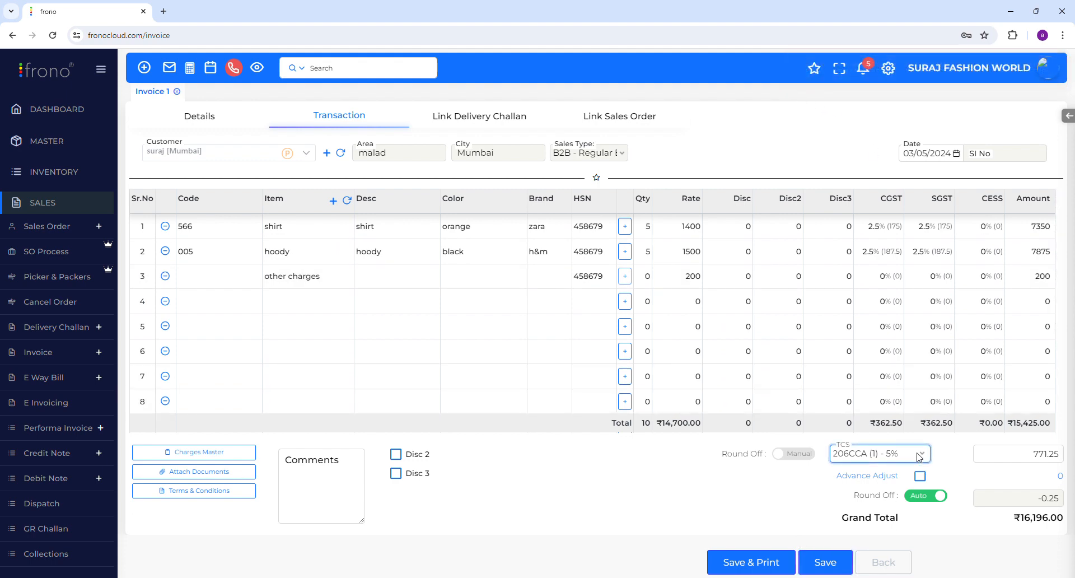
click(858, 320)
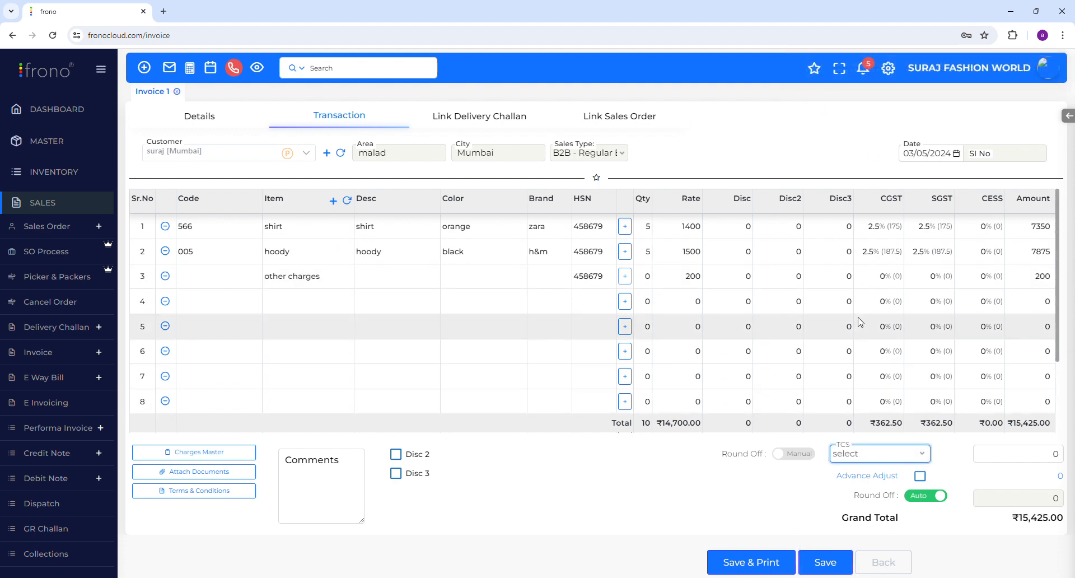
click(827, 561)
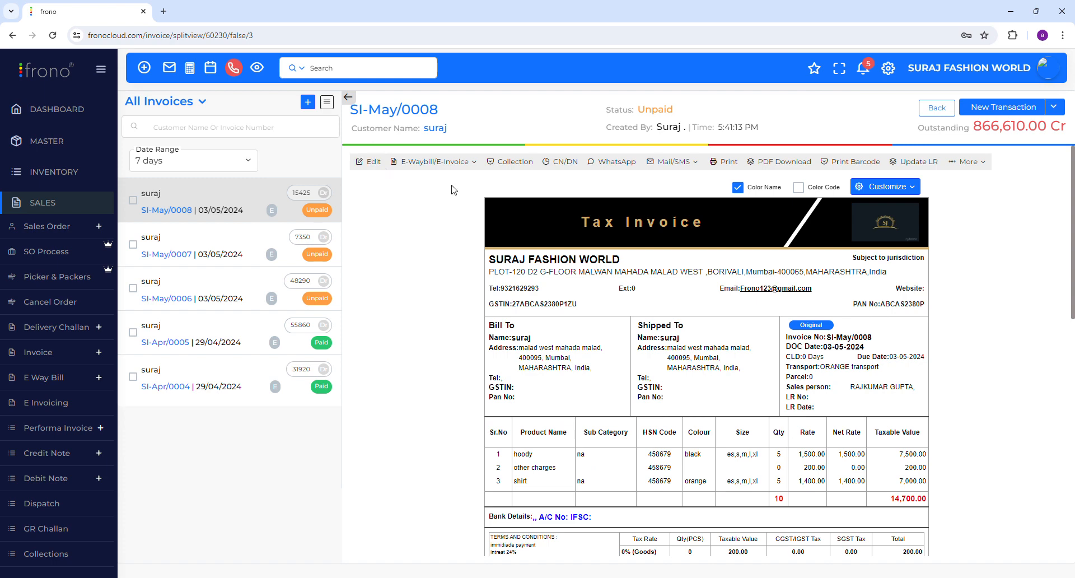
Examine the e-way bill and e-invoice options offered for the saved invoice
click(465, 167)
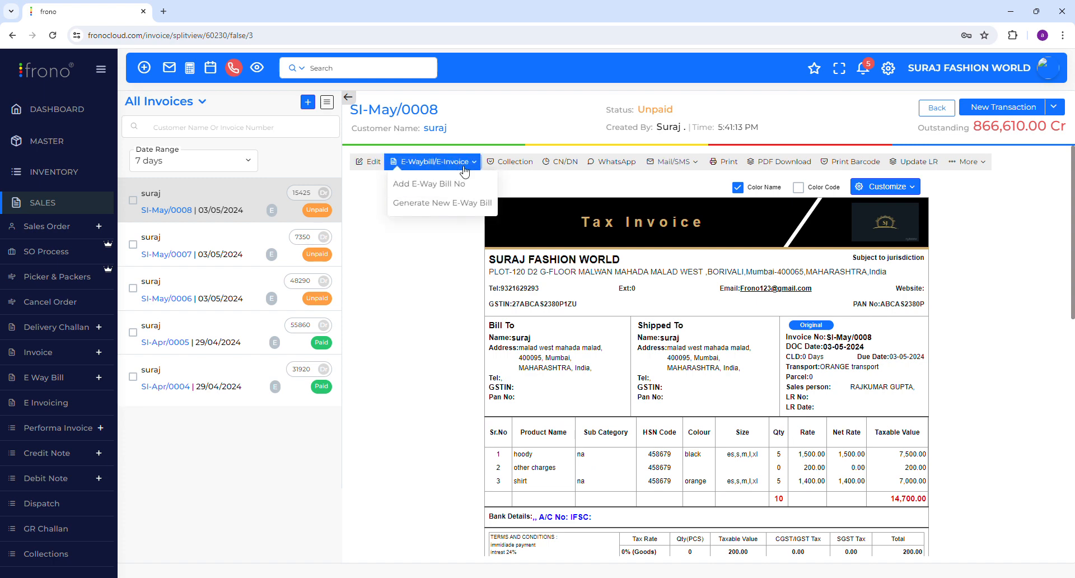
click(431, 240)
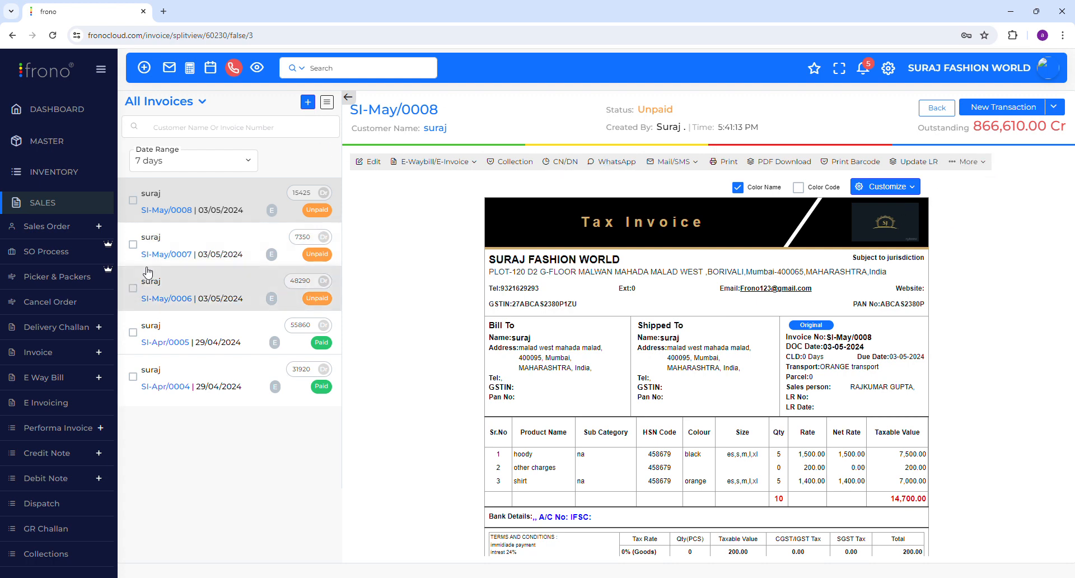
View the Sales Invoice list for the last 7 days and return to the dashboard
click(62, 359)
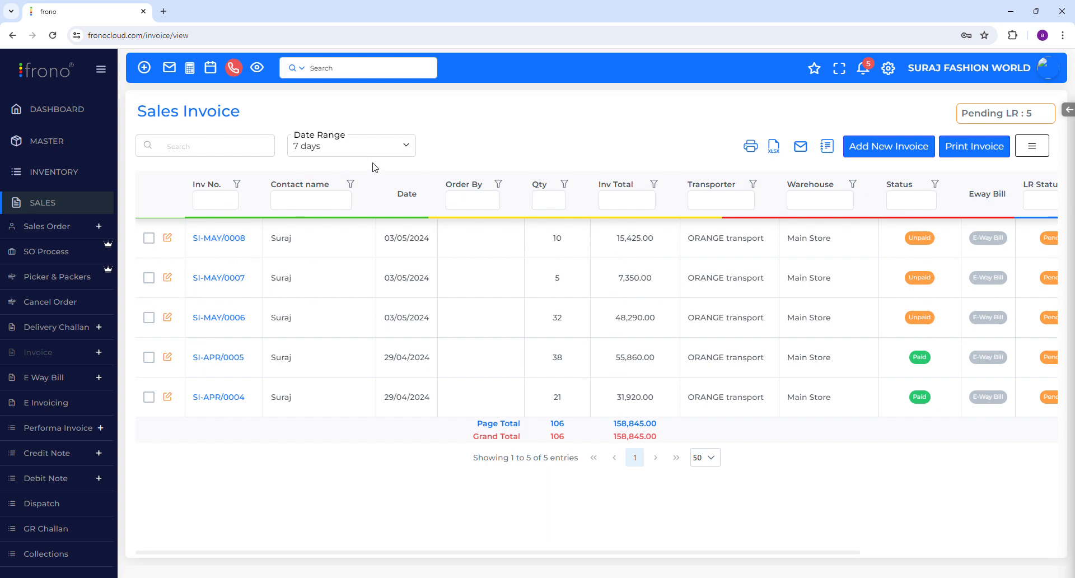
click(84, 116)
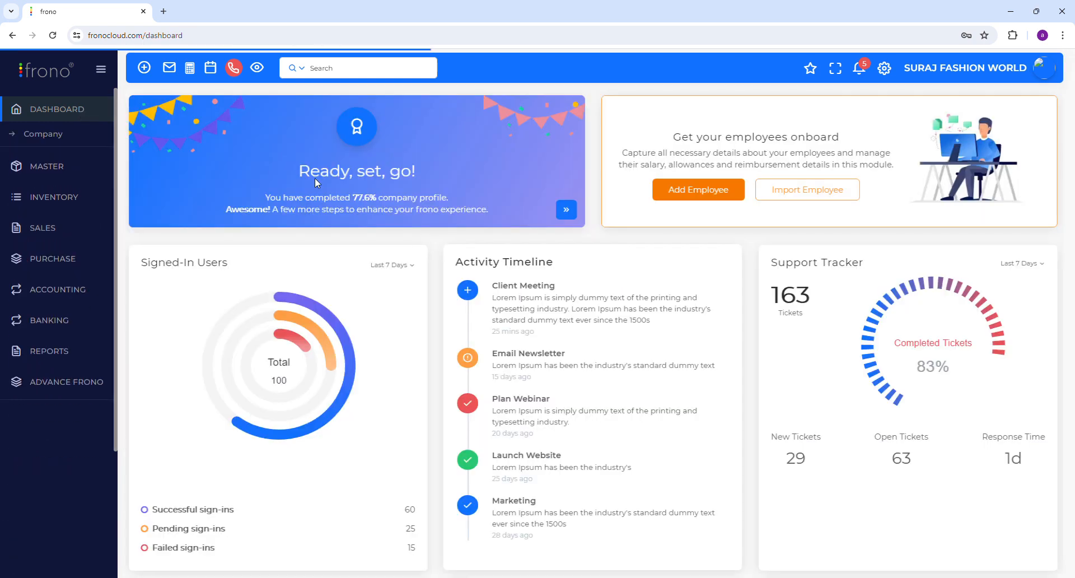